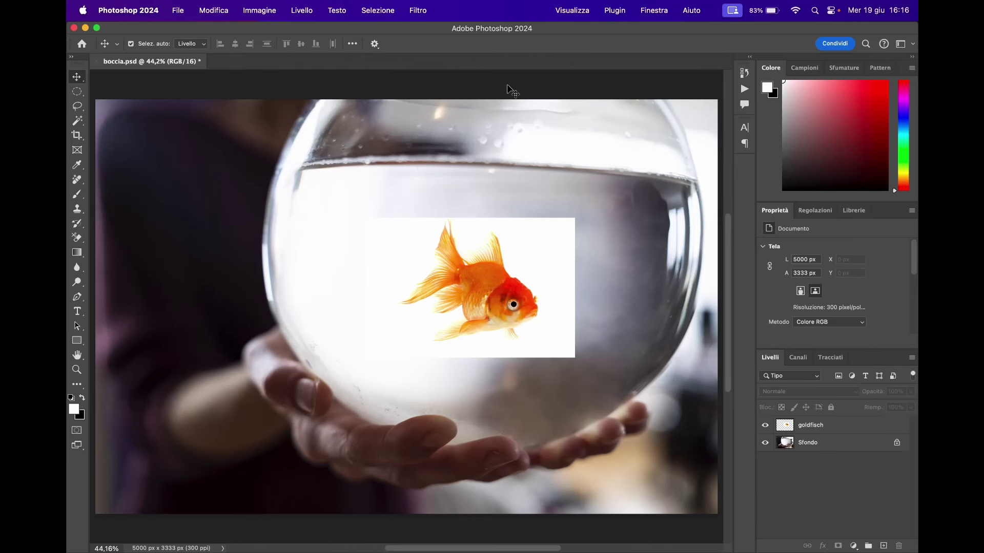
# Step: Compare the goldfisch and bowl layers' visibility, then make goldfisch active with the Background Eraser
pyautogui.click(502, 253)
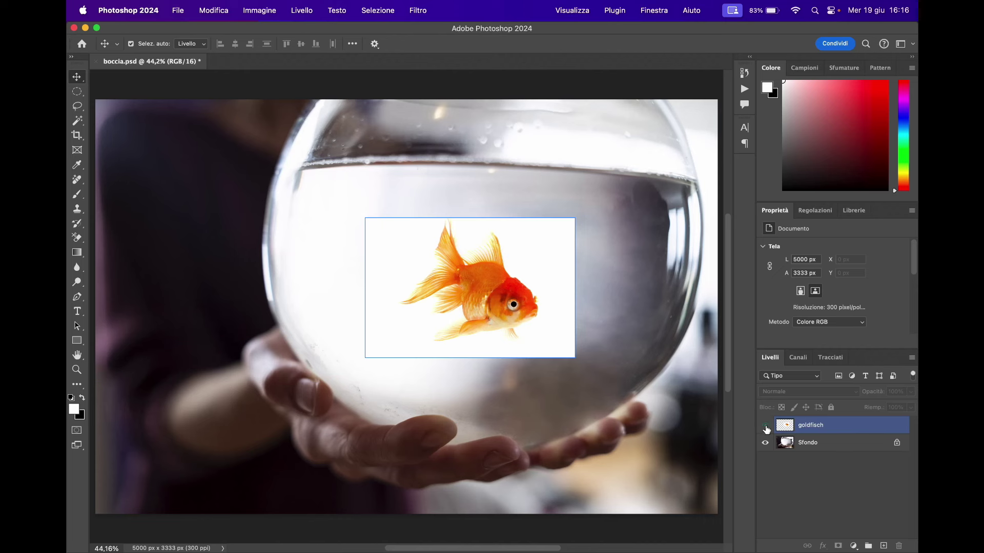
pyautogui.click(765, 427)
pyautogui.click(766, 427)
pyautogui.click(765, 426)
pyautogui.click(765, 426)
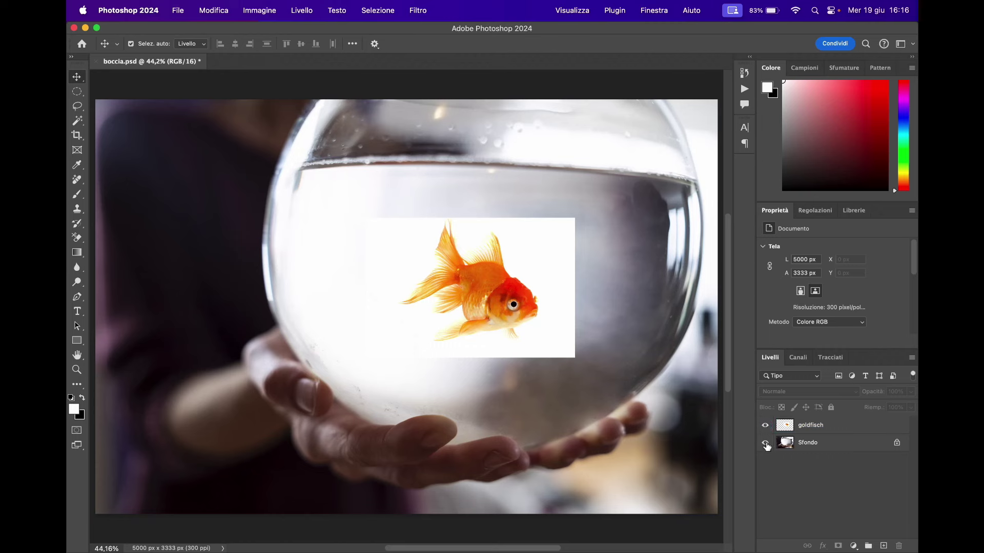
pyautogui.click(765, 444)
pyautogui.click(765, 443)
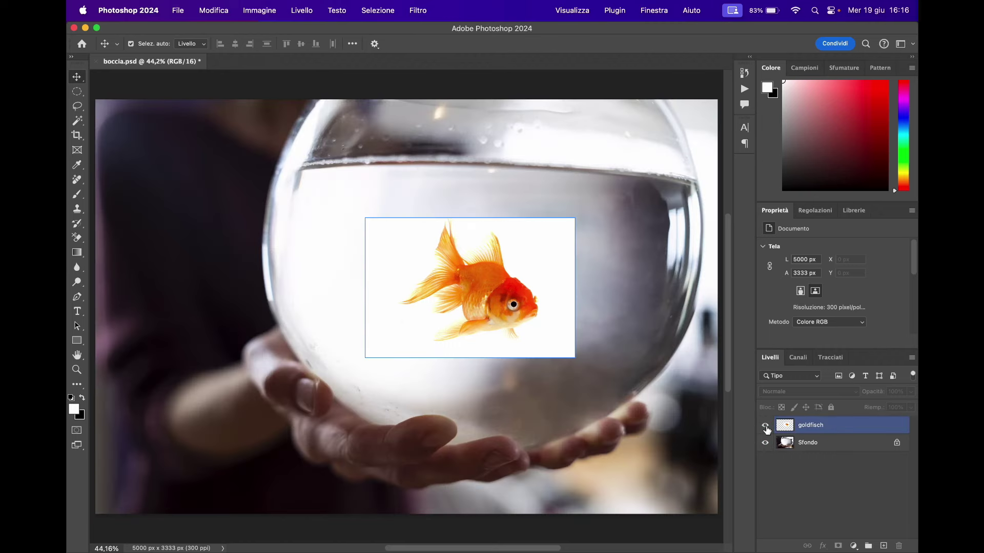
pyautogui.click(766, 426)
pyautogui.click(814, 426)
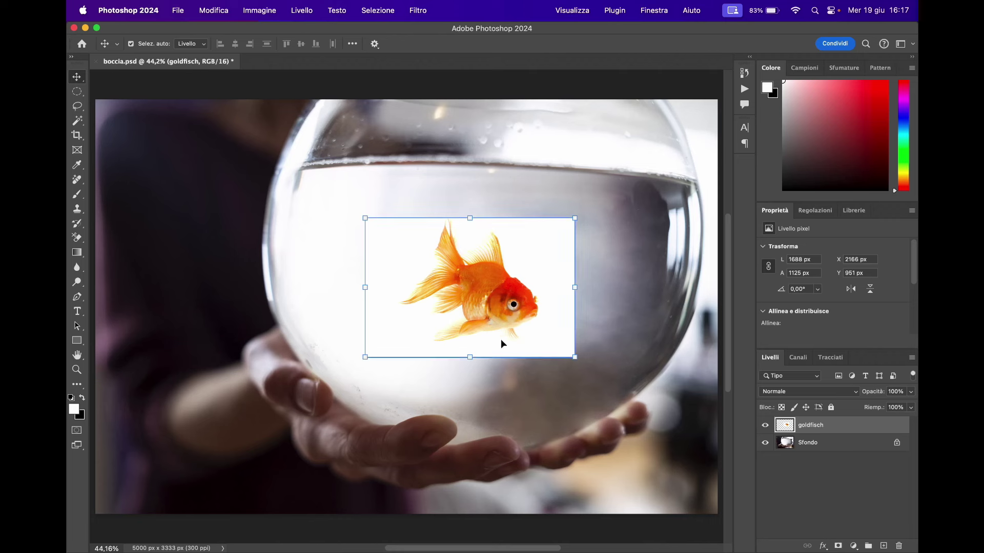
pyautogui.click(75, 237)
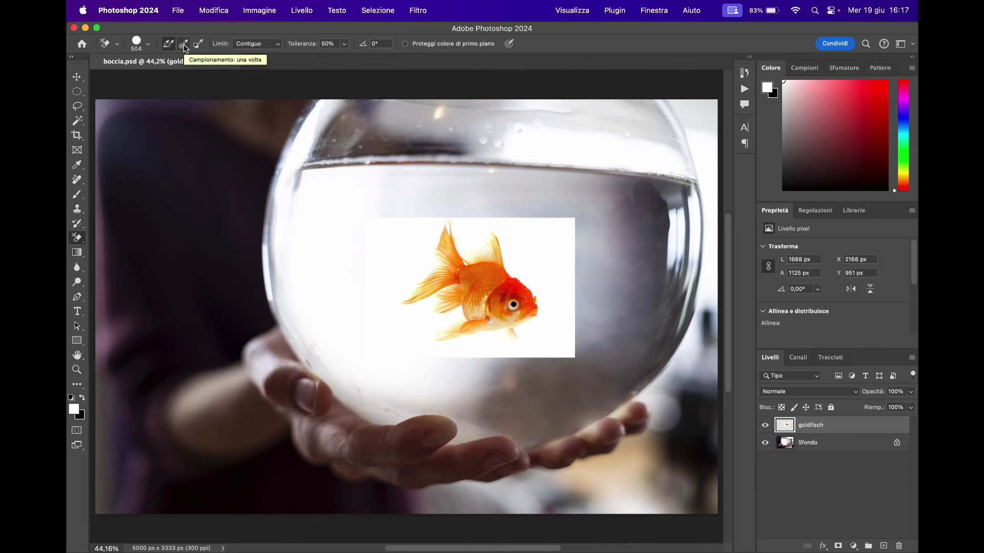
# Step: Set the Background Eraser to sample Once with Non contiguo limits
pyautogui.click(183, 44)
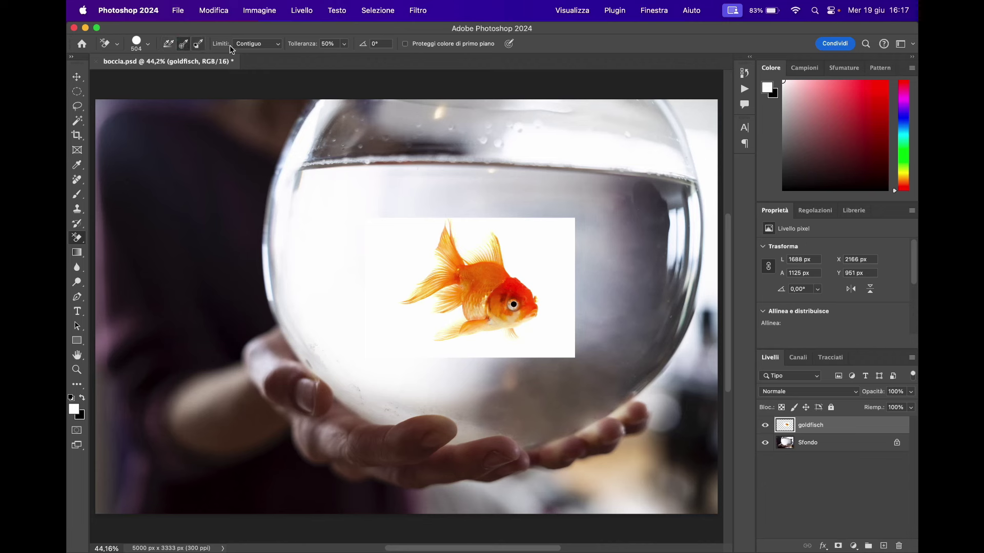
pyautogui.click(255, 44)
pyautogui.click(255, 31)
# Step: Sample the fish's orange and erase the white backdrop around the goldfish
pyautogui.keyDown('alt'); pyautogui.click(488, 279); pyautogui.keyUp('alt')
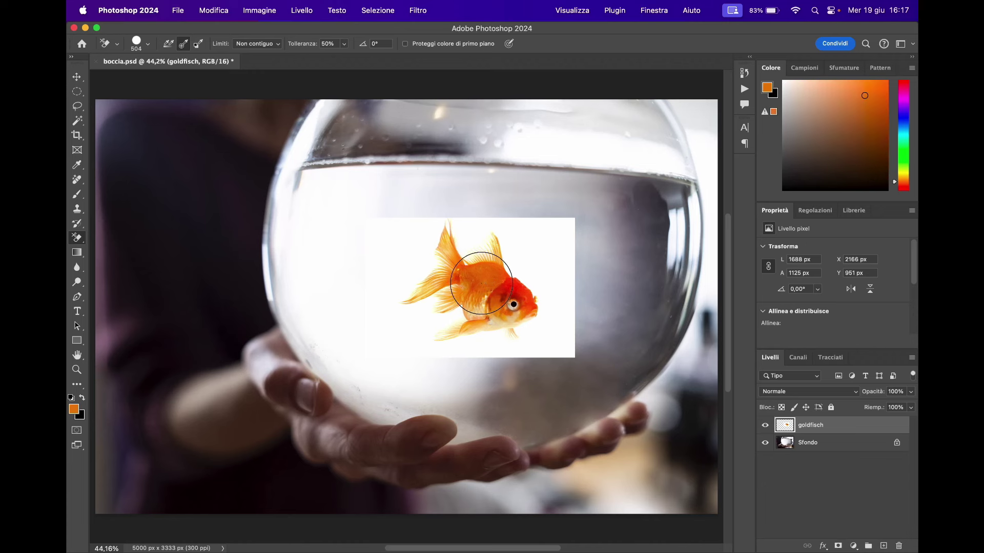
pyautogui.click(365, 230)
pyautogui.moveTo(366, 229)
pyautogui.mouseDown()
pyautogui.moveTo(391, 363)
pyautogui.moveTo(558, 347)
pyautogui.moveTo(555, 219)
pyautogui.moveTo(428, 226)
pyautogui.moveTo(431, 323)
pyautogui.moveTo(439, 261)
pyautogui.moveTo(522, 340)
pyautogui.mouseUp()
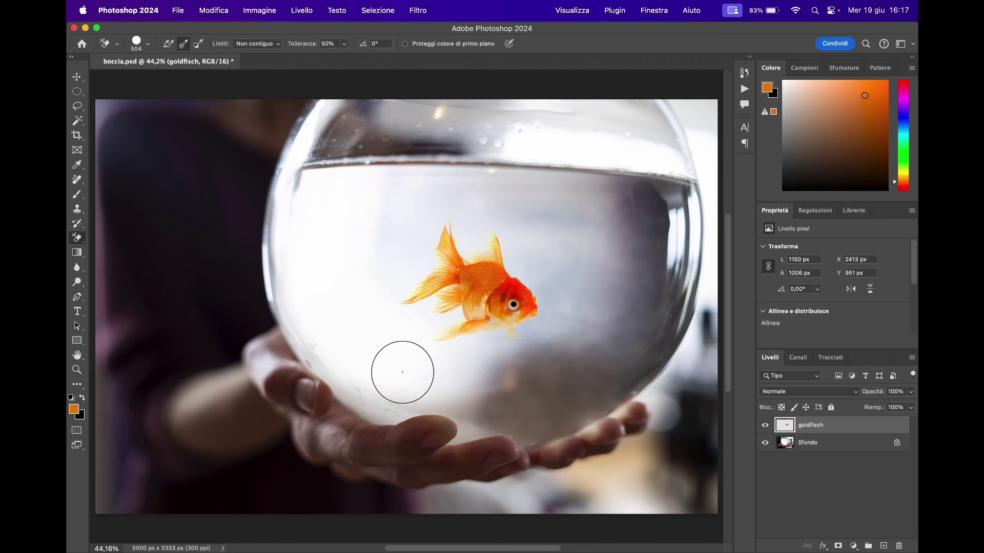
pyautogui.click(76, 77)
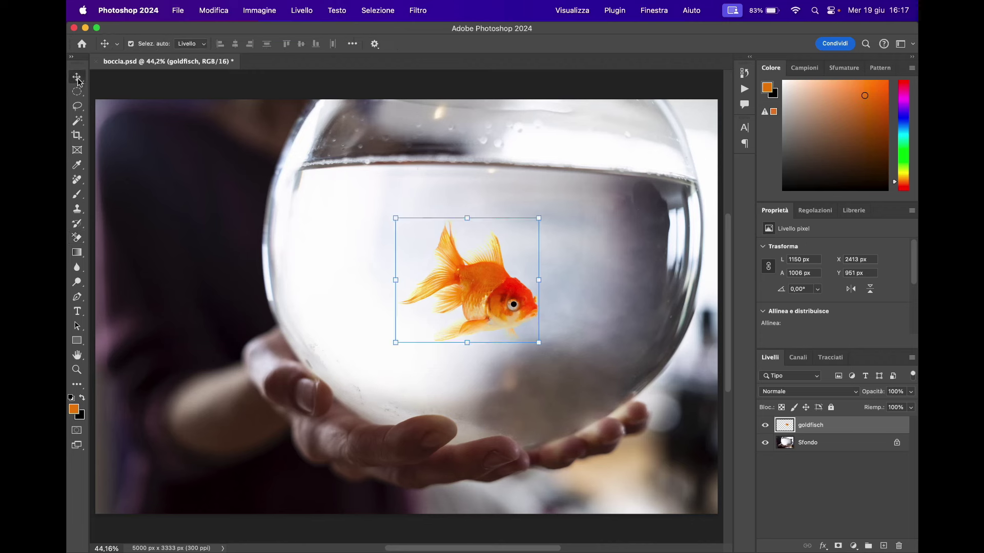
# Step: Scale the goldfish up to about 1461 × 1258 px and nudge it slightly left
pyautogui.click(538, 343)
pyautogui.moveTo(539, 344); pyautogui.dragTo(578, 375)
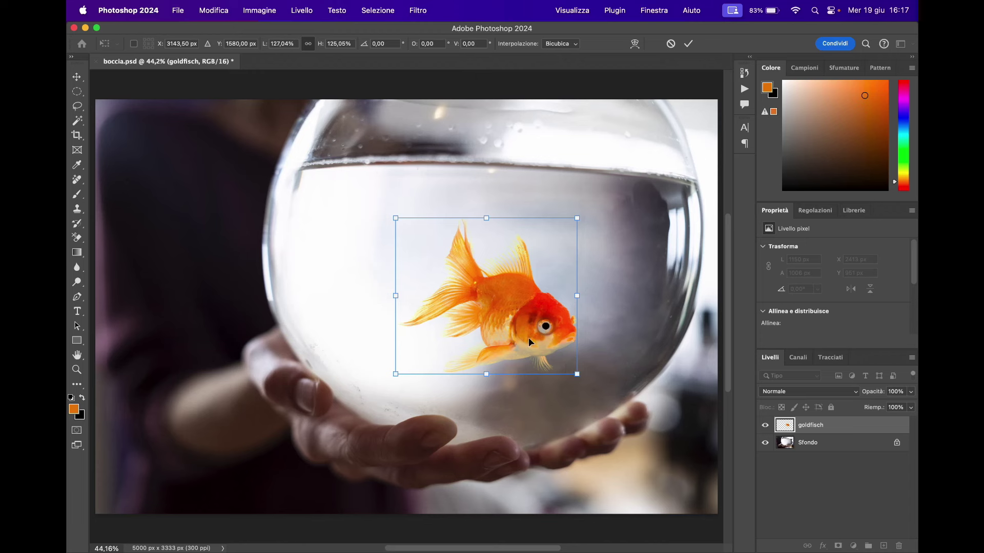
pyautogui.press('Return')
pyautogui.moveTo(527, 338); pyautogui.dragTo(523, 343)
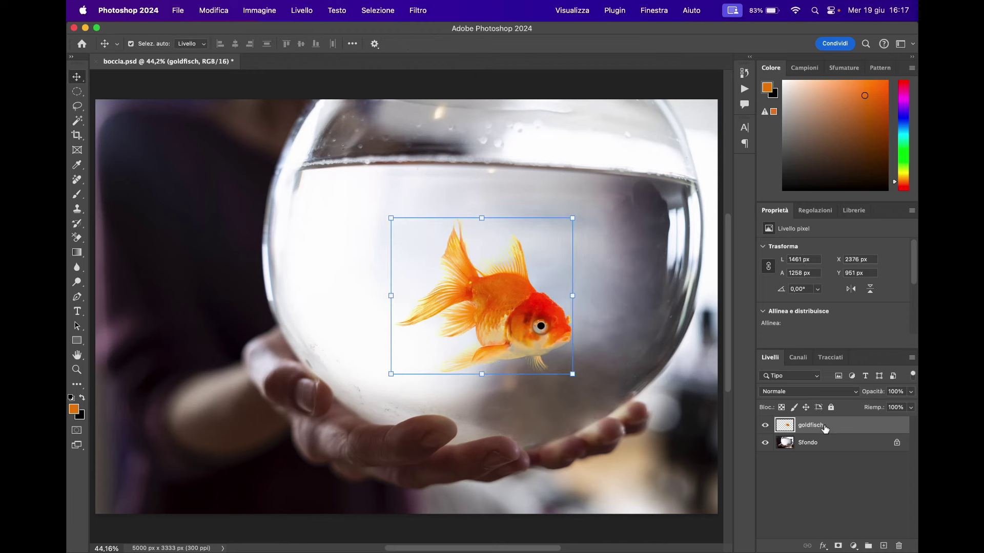
# Step: Split the goldfisch layer's Blend If underlying white slider to 224/255 so bright water shows through
pyautogui.doubleClick(852, 425)
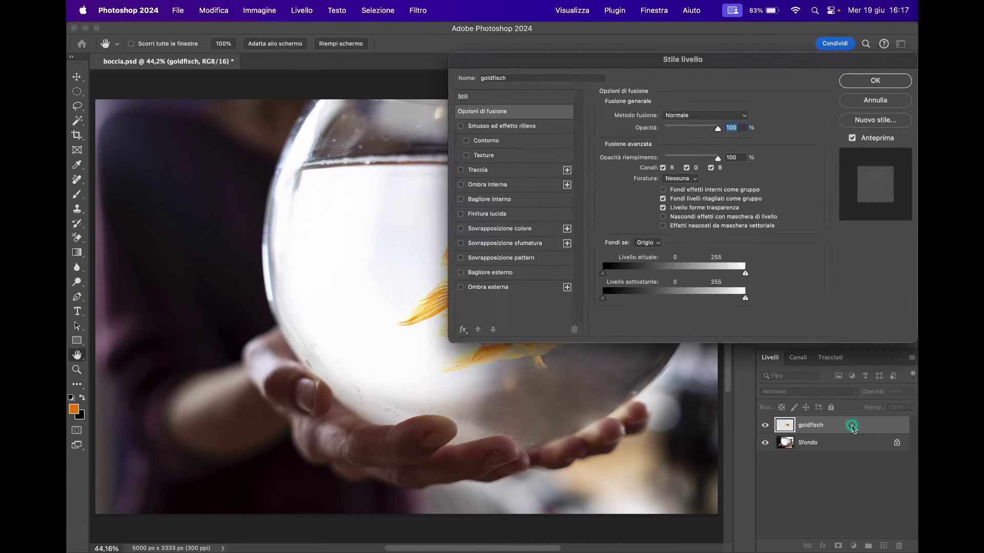
pyautogui.click(801, 64)
pyautogui.moveTo(802, 65)
pyautogui.mouseDown()
pyautogui.moveTo(816, 170)
pyautogui.moveTo(801, 267)
pyautogui.mouseUp()
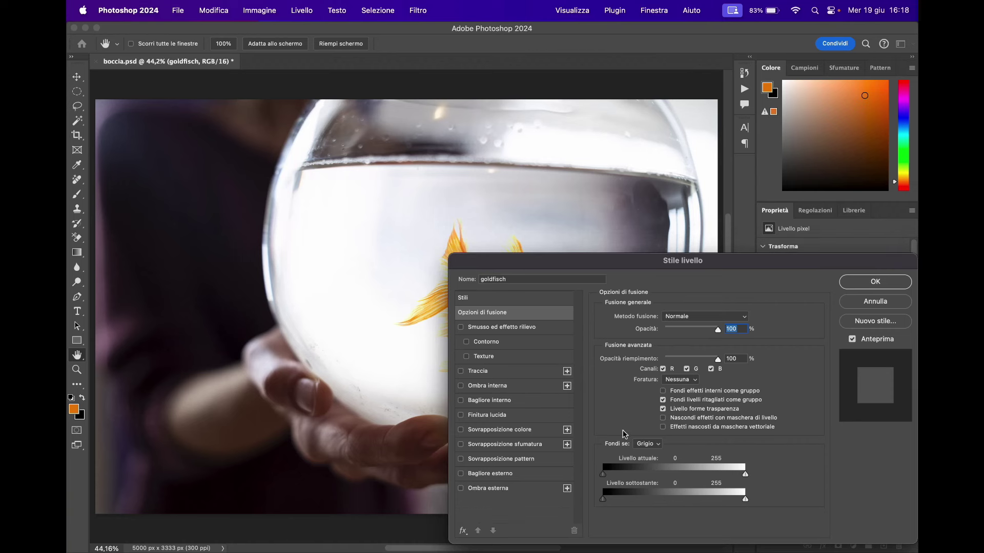
pyautogui.moveTo(611, 260); pyautogui.dragTo(733, 34)
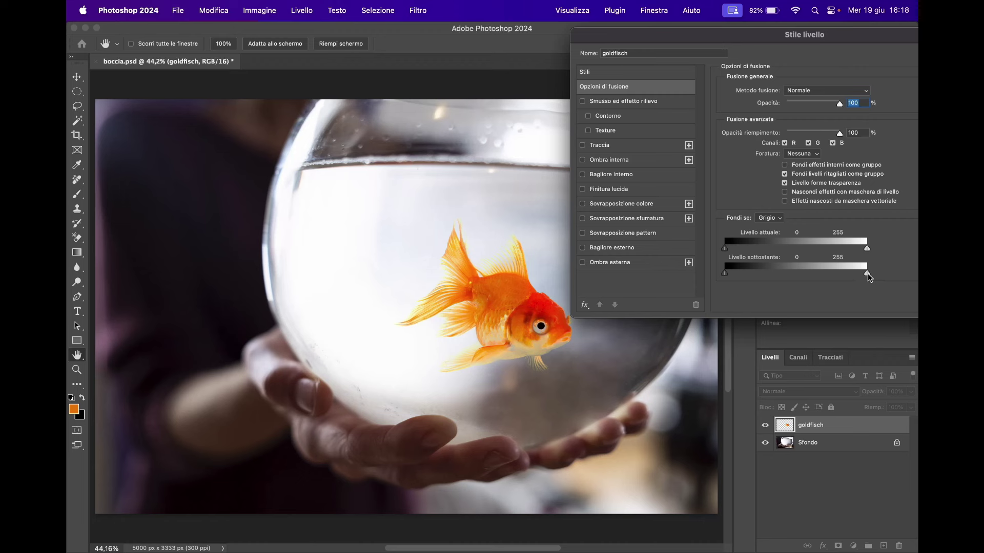
pyautogui.moveTo(866, 272)
pyautogui.keyDown('alt'); pyautogui.mouseDown()
pyautogui.moveTo(791, 281)
pyautogui.moveTo(825, 279)
pyautogui.mouseUp(); pyautogui.keyUp('alt')
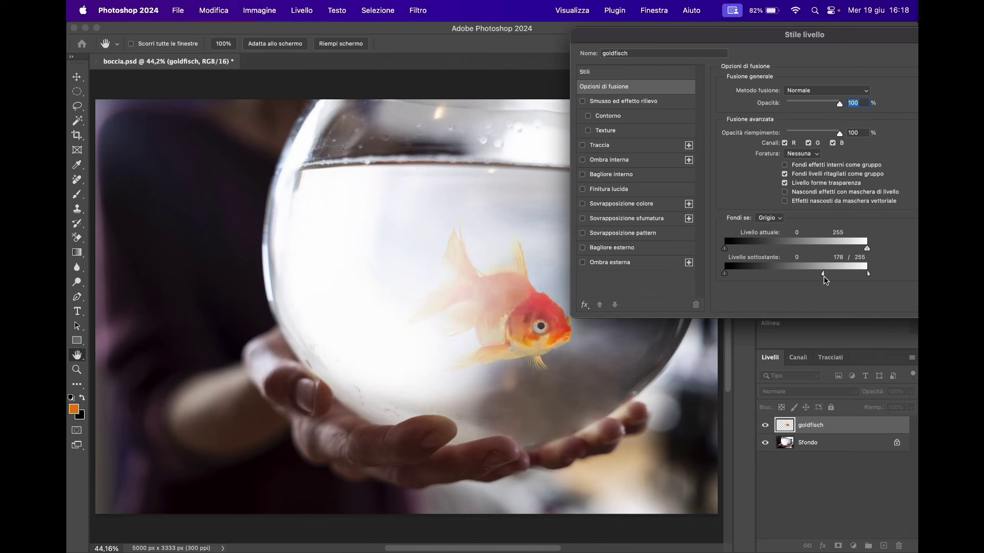
pyautogui.moveTo(823, 276); pyautogui.dragTo(811, 278)
pyautogui.moveTo(831, 281)
pyautogui.mouseDown()
pyautogui.moveTo(846, 277)
pyautogui.moveTo(811, 278)
pyautogui.moveTo(862, 275)
pyautogui.moveTo(849, 278)
pyautogui.mouseUp()
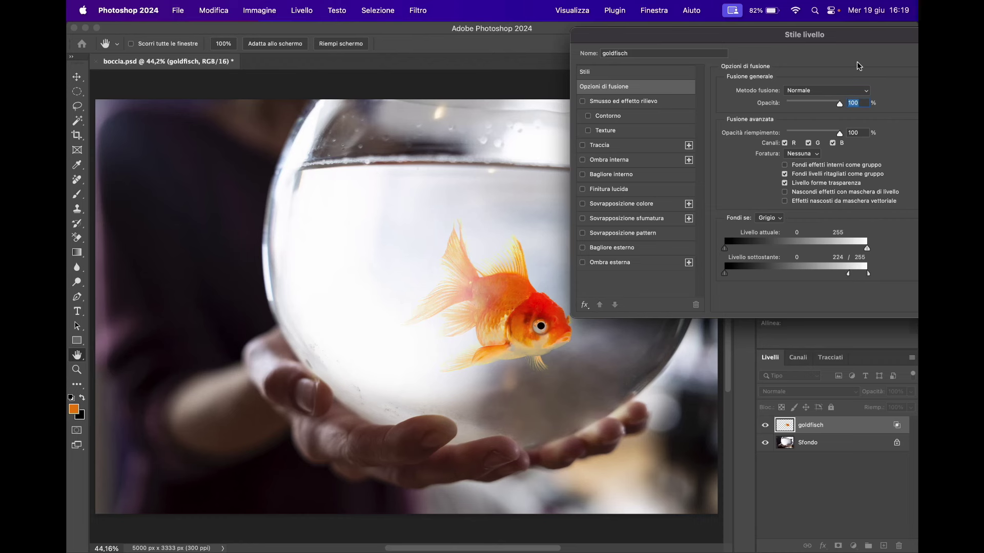
pyautogui.moveTo(896, 39); pyautogui.dragTo(709, 34)
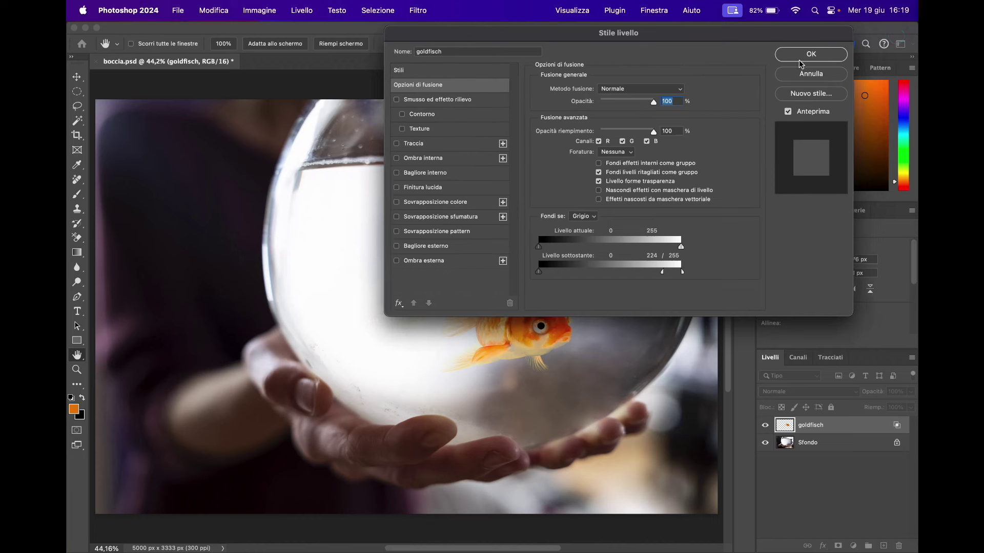
pyautogui.click(809, 57)
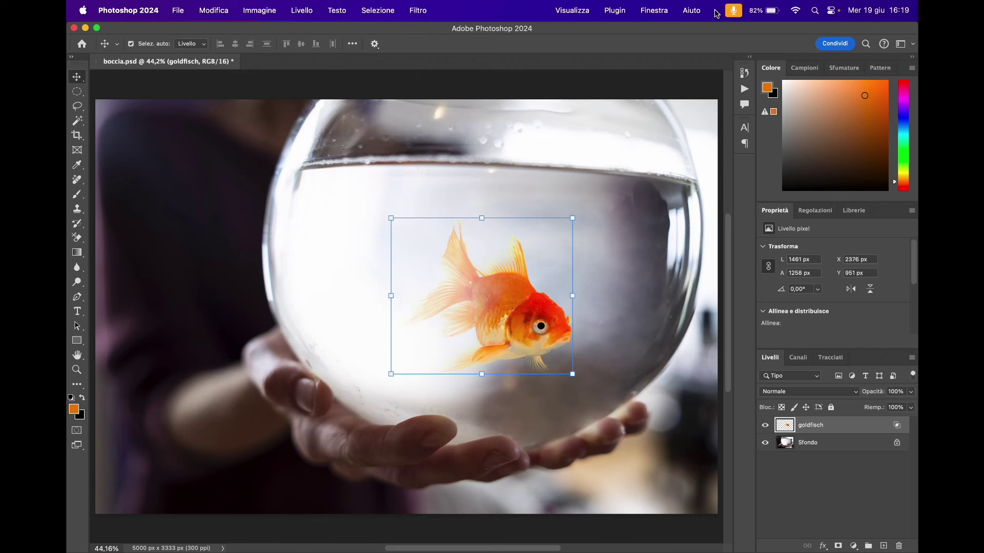
# Step: Open the Filtro menu to browse the Distorsione filters
pyautogui.click(419, 12)
pyautogui.moveTo(432, 165)
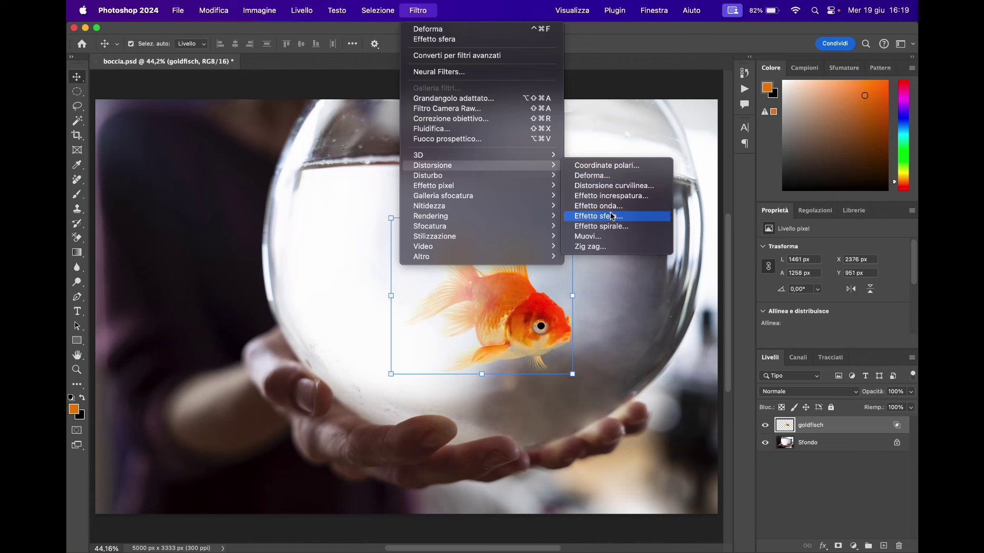
# Step: Apply the Deforma pinch filter to the goldfish with Fattore set to -20%
pyautogui.click(613, 176)
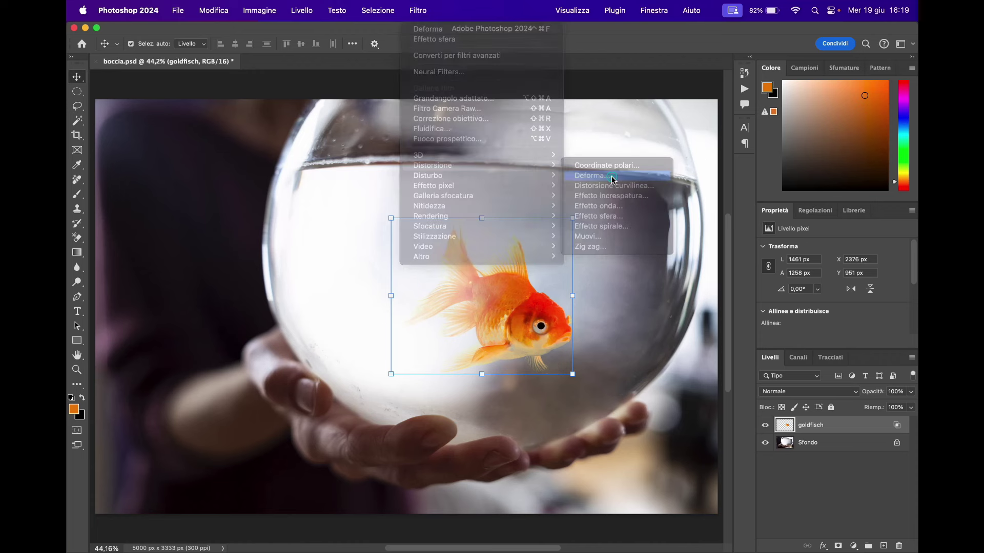
pyautogui.moveTo(226, 207); pyautogui.dragTo(118, 222)
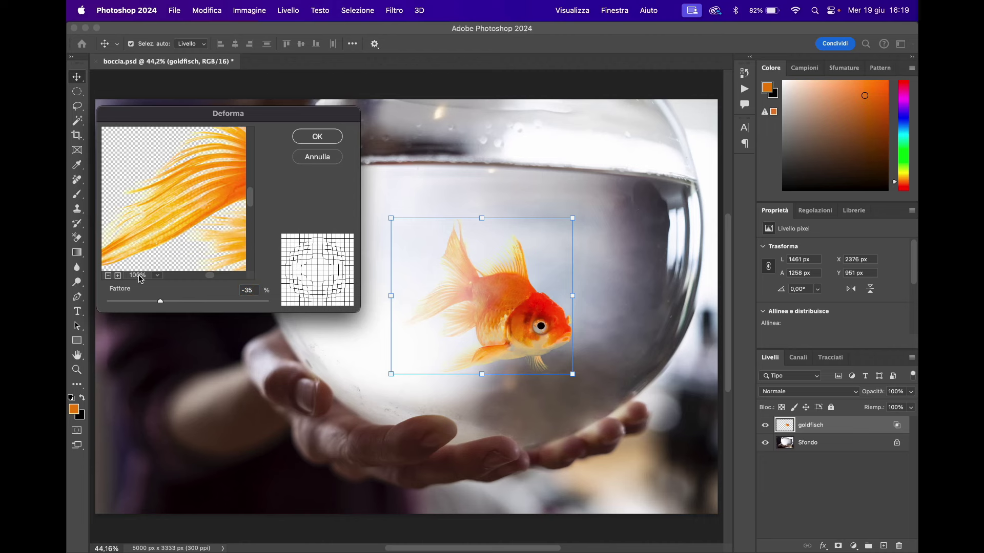
pyautogui.click(108, 275)
pyautogui.moveTo(199, 248); pyautogui.dragTo(154, 239)
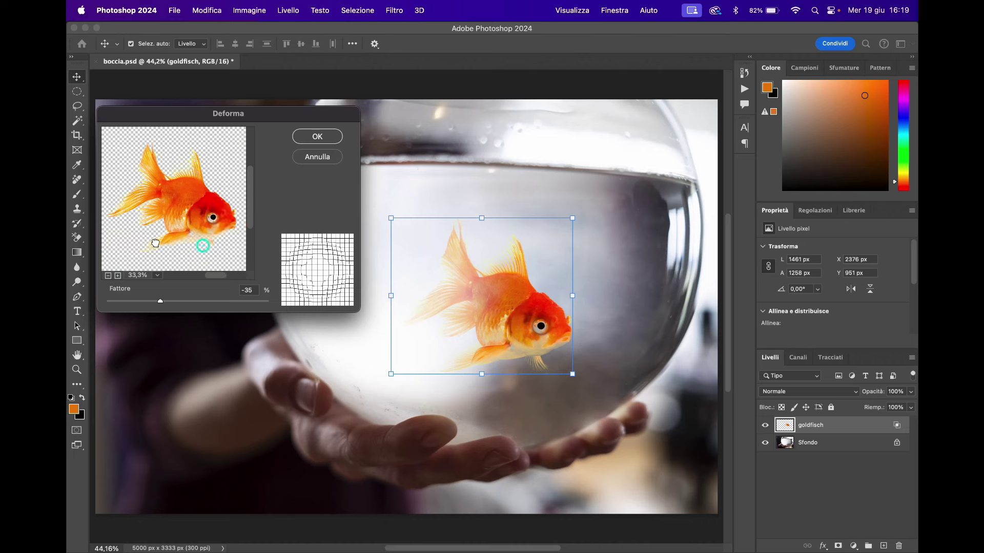
pyautogui.click(108, 276)
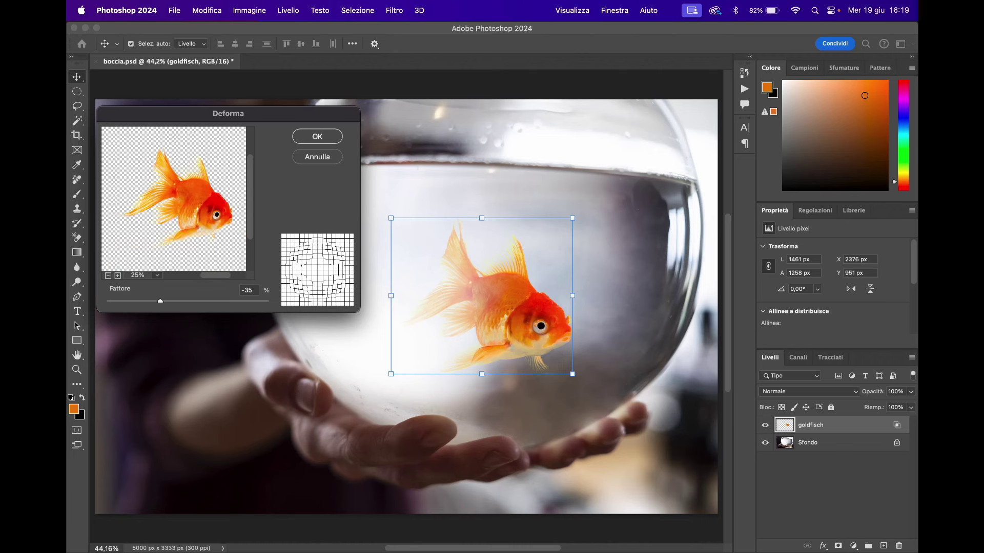
pyautogui.moveTo(161, 300)
pyautogui.mouseDown()
pyautogui.moveTo(152, 301)
pyautogui.moveTo(231, 301)
pyautogui.moveTo(198, 293)
pyautogui.moveTo(136, 303)
pyautogui.moveTo(187, 303)
pyautogui.moveTo(171, 300)
pyautogui.mouseUp()
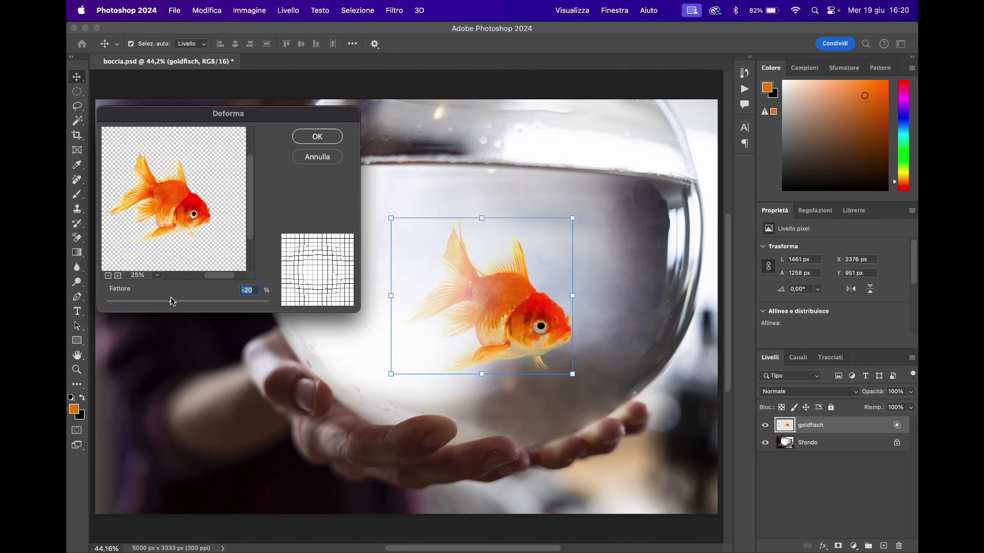
pyautogui.click(327, 138)
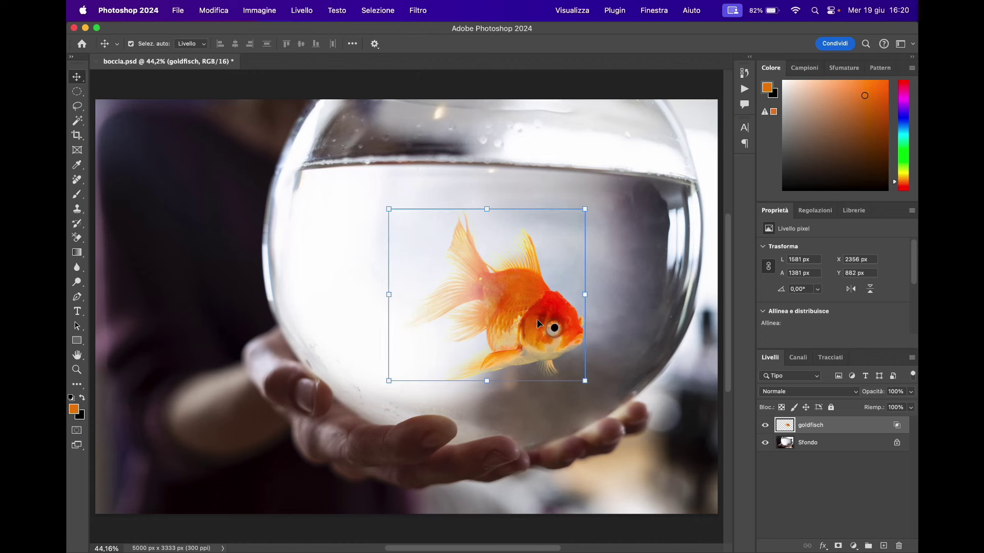
# Step: Drag the goldfish down and right within the bowl, then deselect it
pyautogui.moveTo(538, 323)
pyautogui.mouseDown()
pyautogui.moveTo(532, 354)
pyautogui.moveTo(443, 330)
pyautogui.moveTo(539, 329)
pyautogui.moveTo(456, 328)
pyautogui.moveTo(450, 338)
pyautogui.moveTo(476, 341)
pyautogui.moveTo(564, 329)
pyautogui.moveTo(535, 343)
pyautogui.moveTo(538, 330)
pyautogui.mouseUp()
pyautogui.click(823, 477)
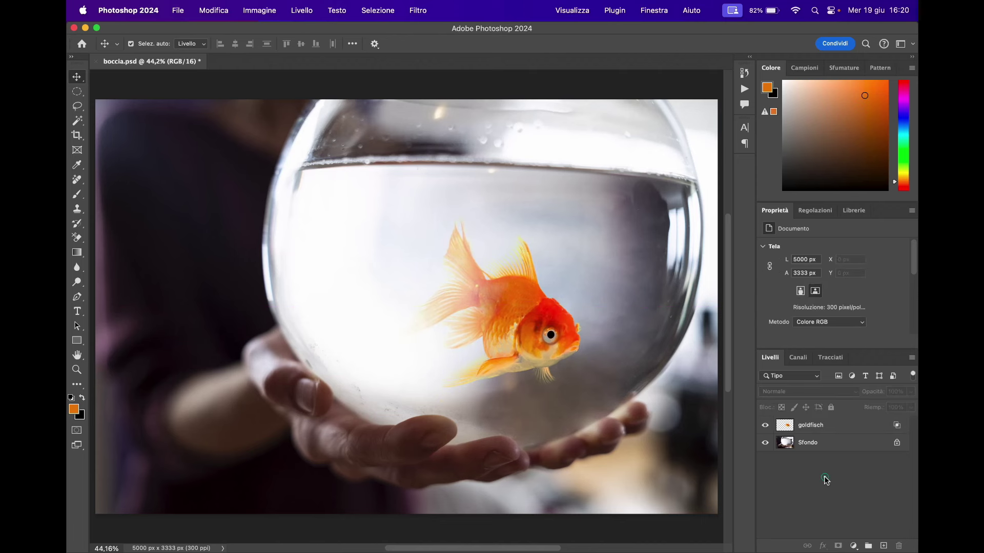
# Step: Add a Consultazione colore adjustment layer using the Crisp_Warm.look 3DLUT file
pyautogui.click(854, 546)
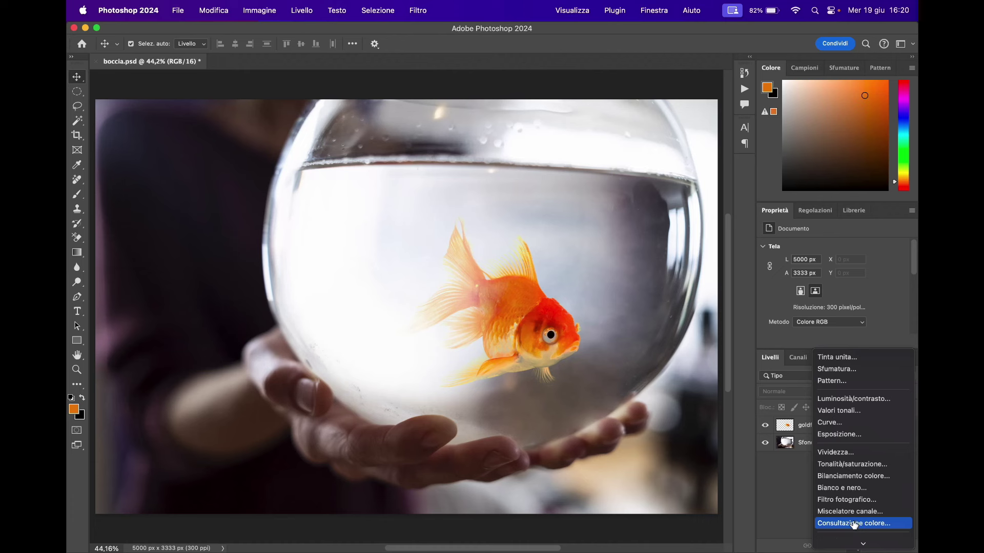
pyautogui.click(866, 524)
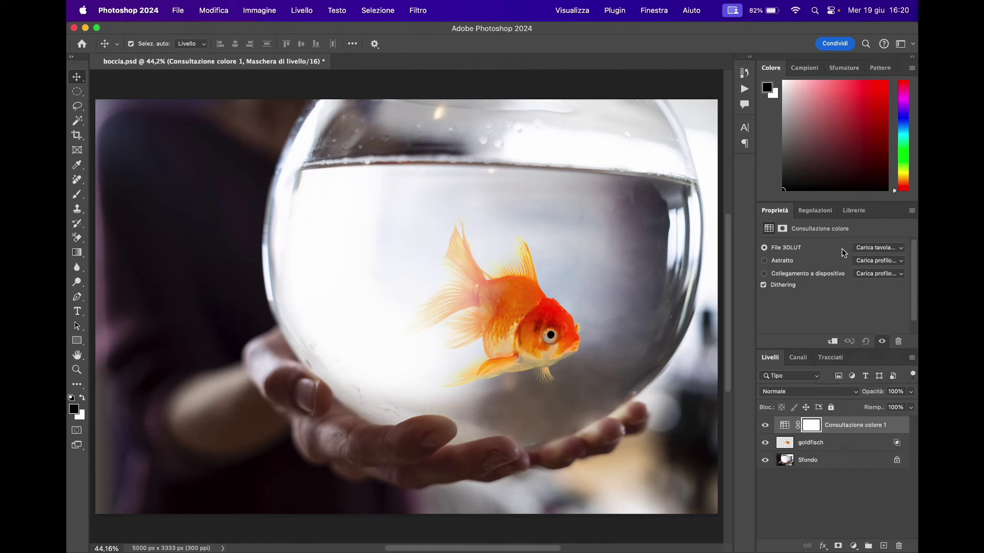
pyautogui.click(878, 250)
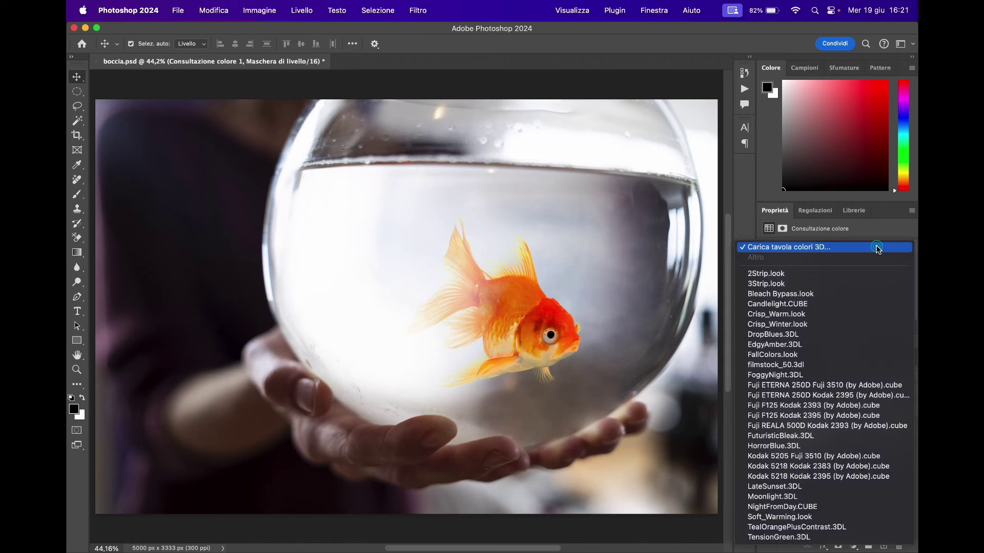
pyautogui.click(784, 315)
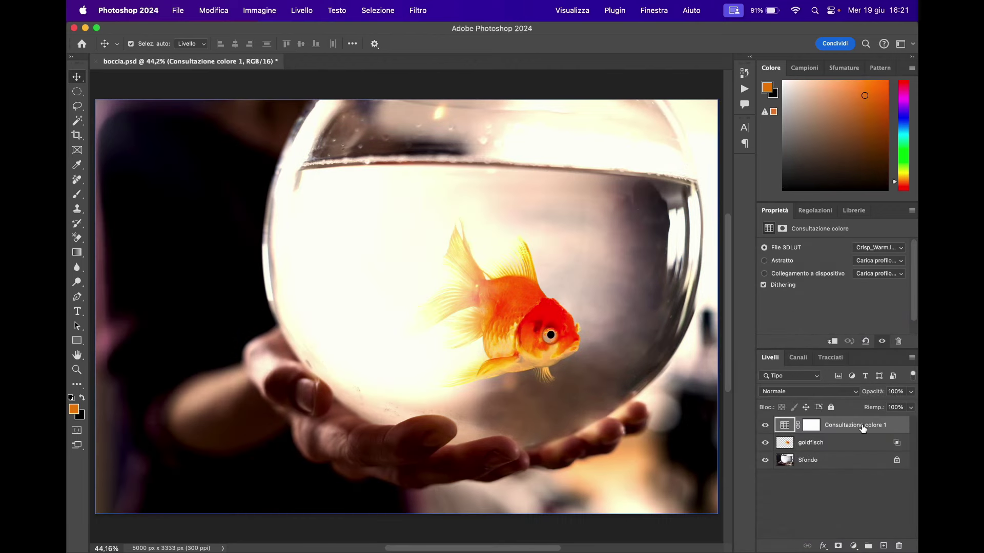
# Step: Set the Crisp_Warm lookup layer to 70% opacity and compare it on and off, leaving it visible
pyautogui.click(911, 393)
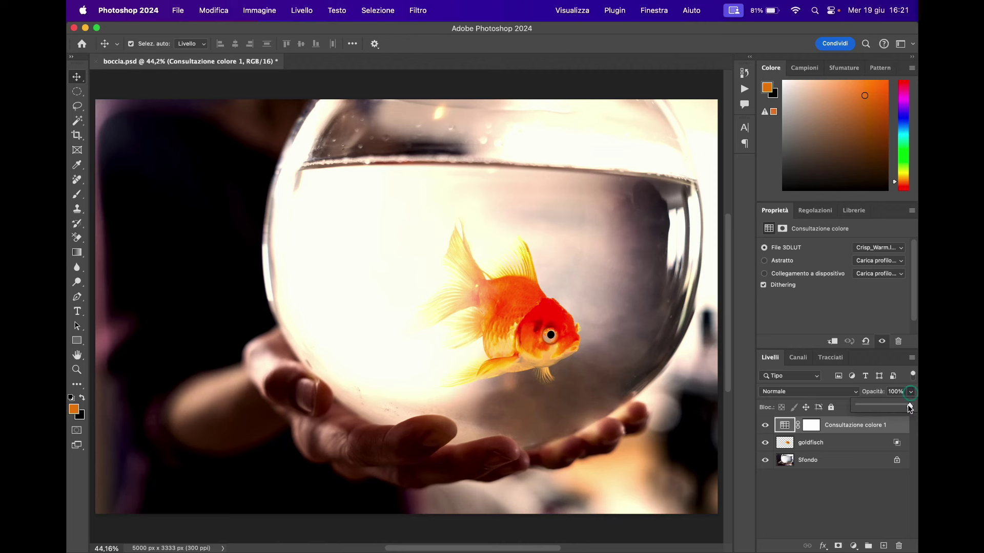
pyautogui.moveTo(909, 408)
pyautogui.mouseDown()
pyautogui.moveTo(882, 410)
pyautogui.moveTo(894, 410)
pyautogui.mouseUp()
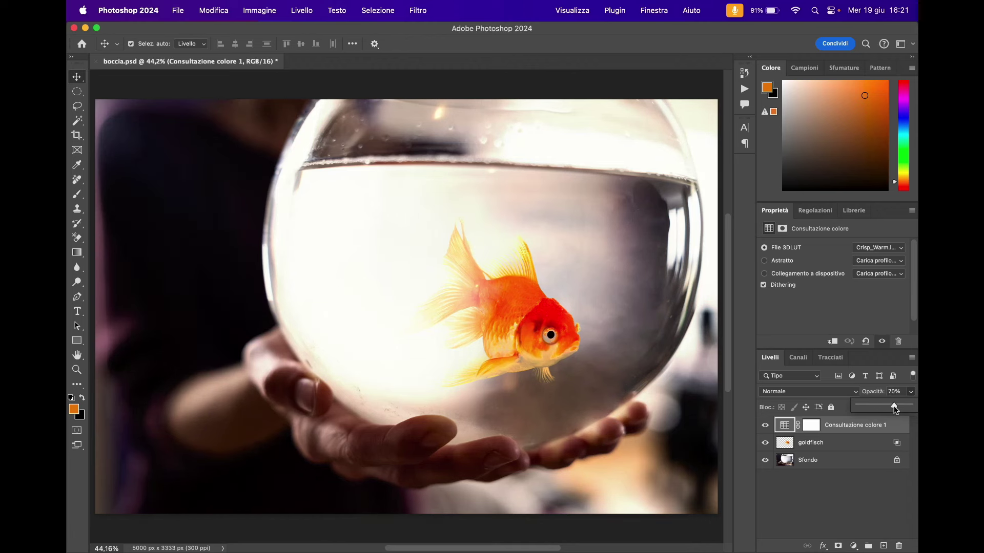
pyautogui.click(765, 426)
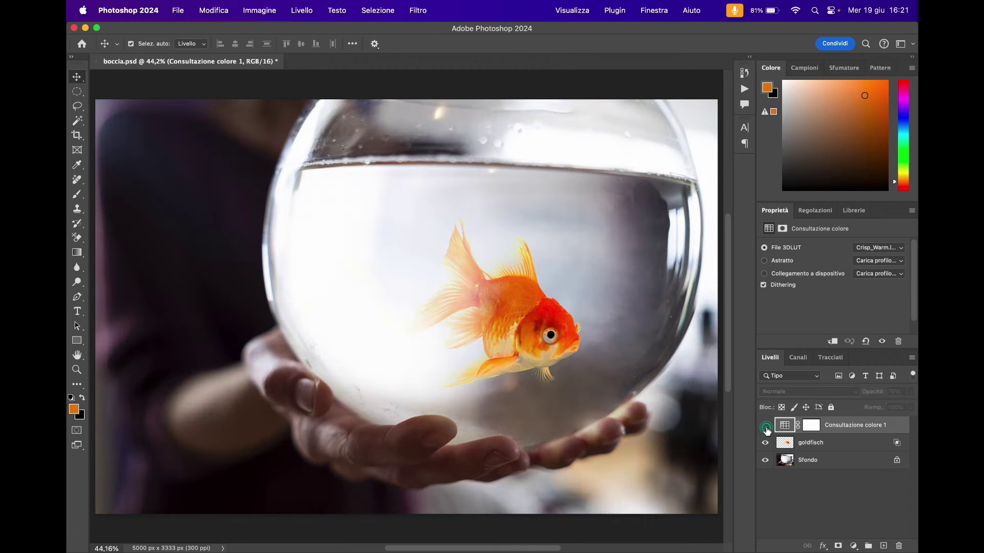
pyautogui.click(766, 427)
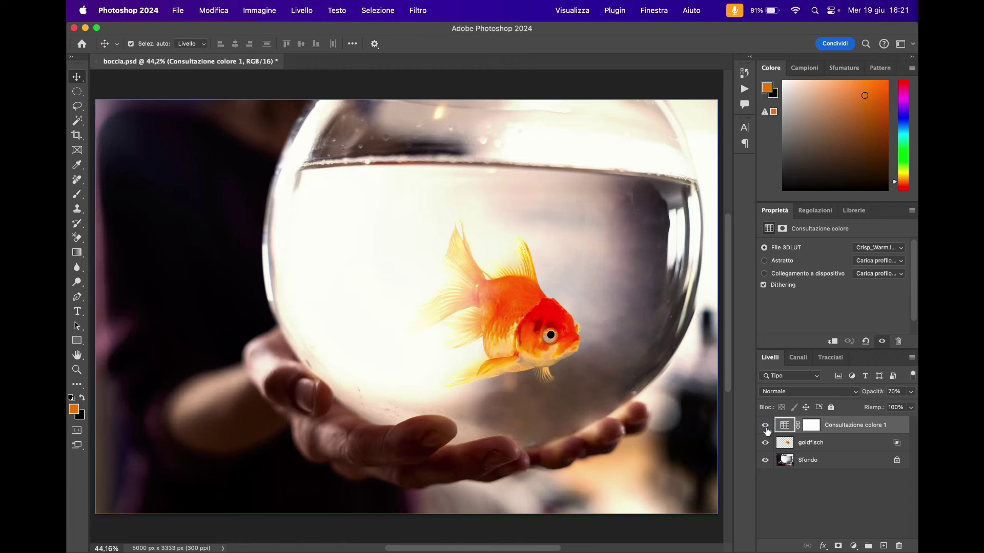
pyautogui.click(766, 427)
pyautogui.click(765, 427)
pyautogui.click(766, 427)
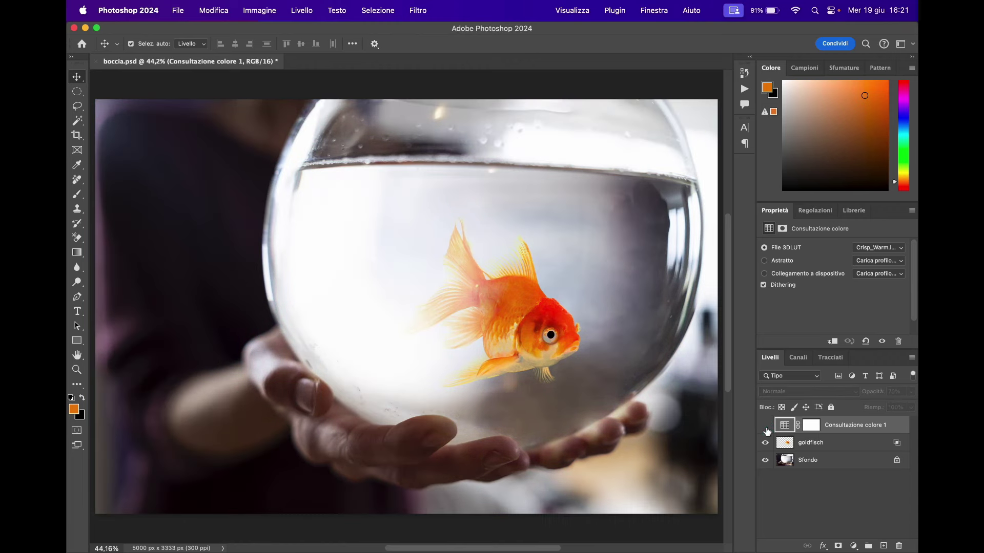
pyautogui.click(766, 426)
pyautogui.click(807, 495)
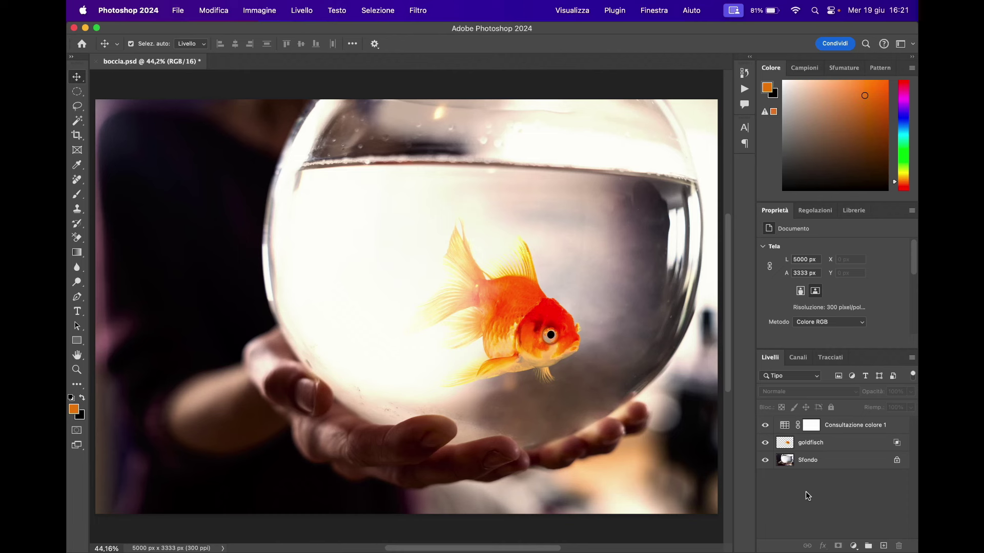